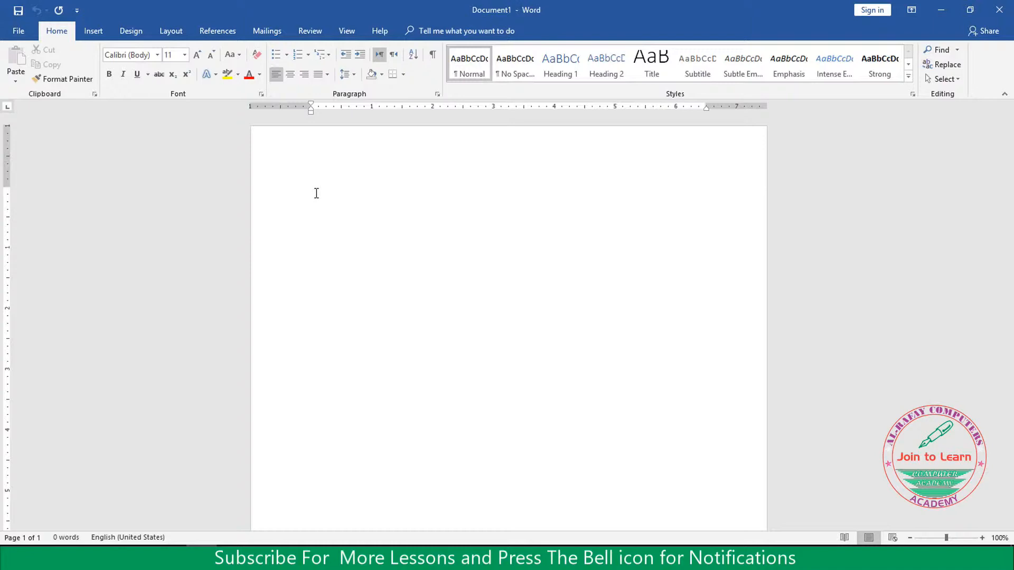
# - Write the heading "Al Rafay Computes" on the first line of the blank document
pyautogui.write('A')
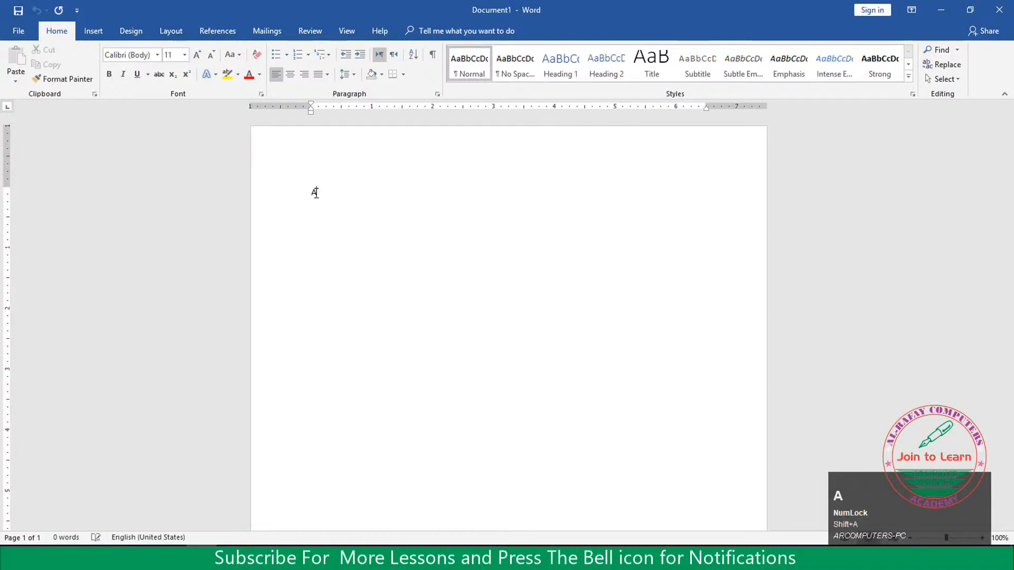
pyautogui.write('l Rafay Co')
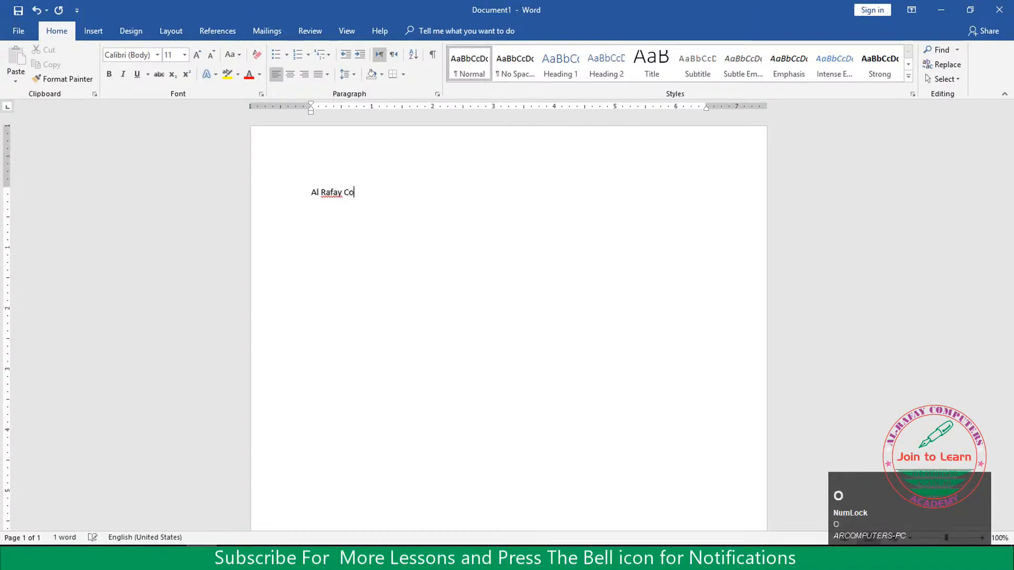
pyautogui.write('mputes')
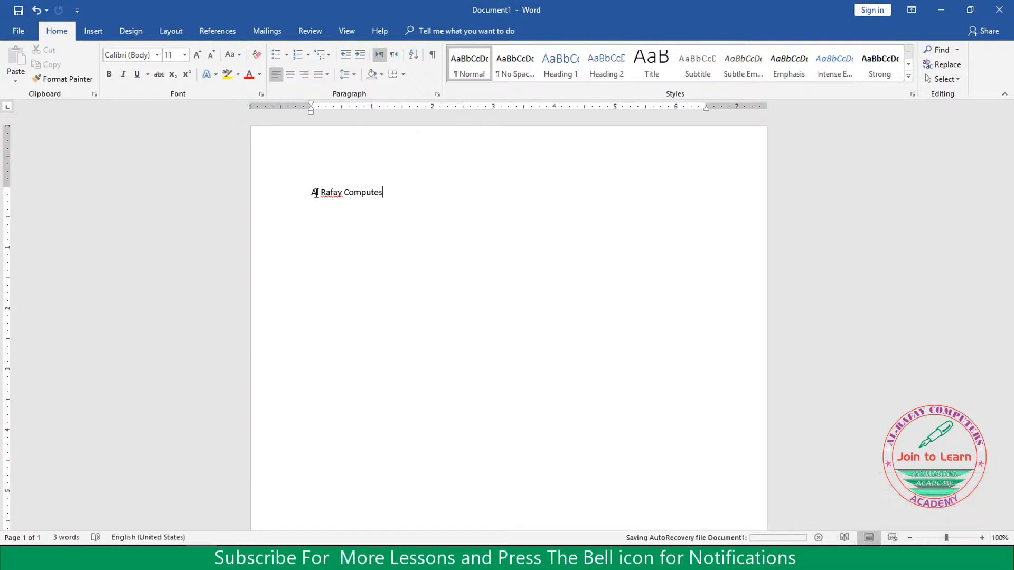
pyautogui.press('Return')
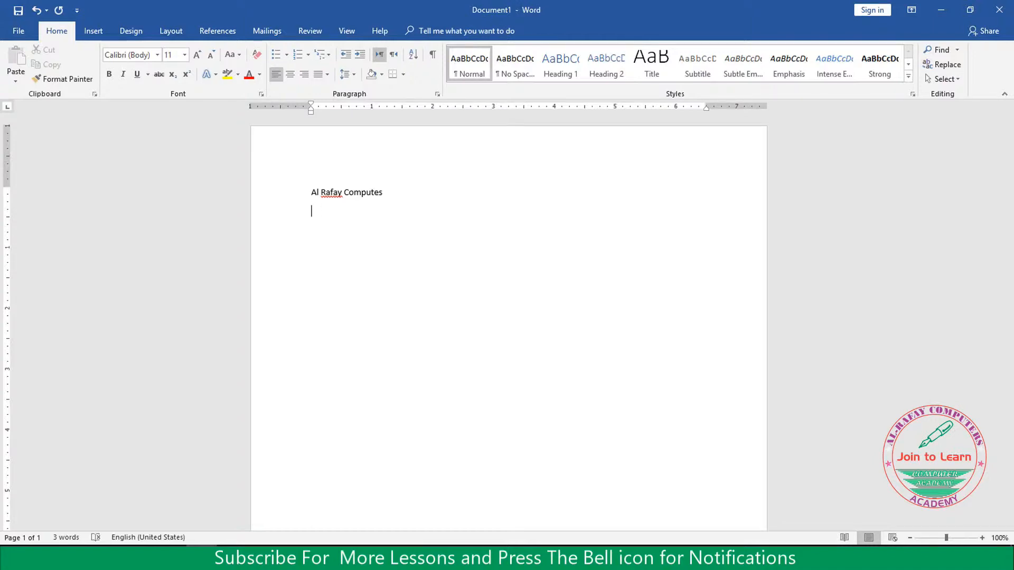
# - Add the lines "Flex Desighning", "Visiting Cards", "Wedding Cards" and "Computers Short Courses" under the heading
pyautogui.write('Flex Desighning')
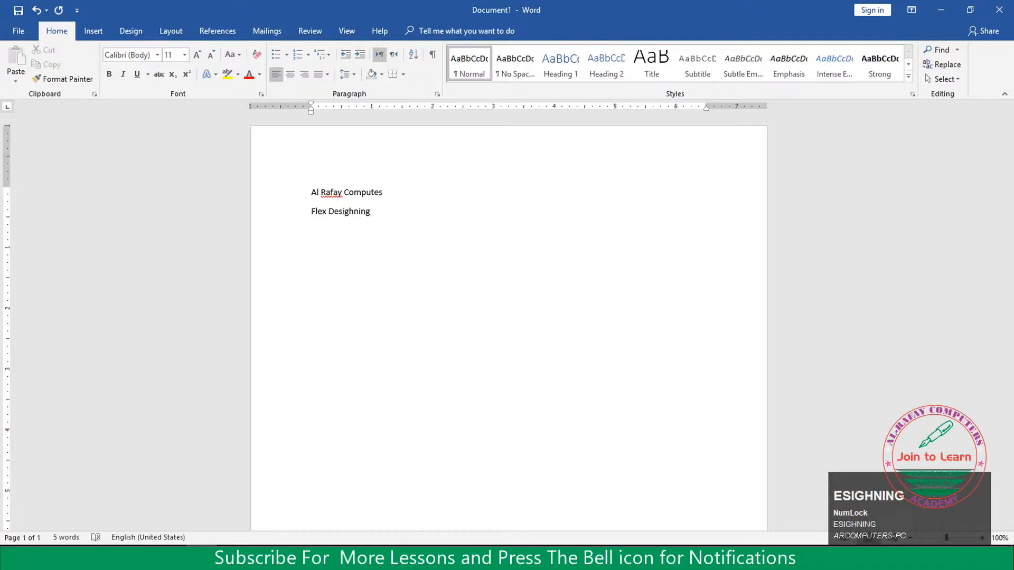
pyautogui.press('Return')
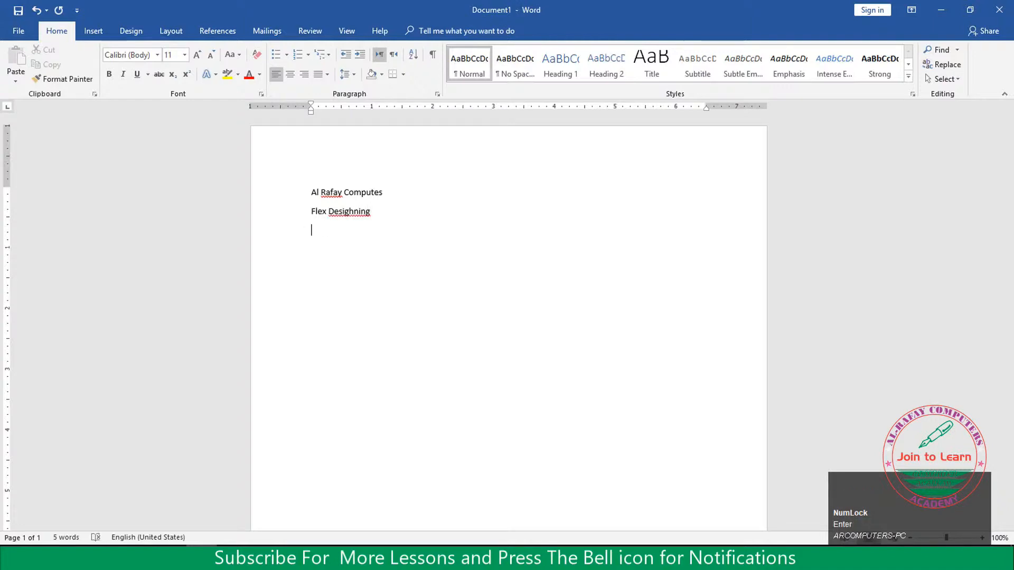
pyautogui.write('Visis')
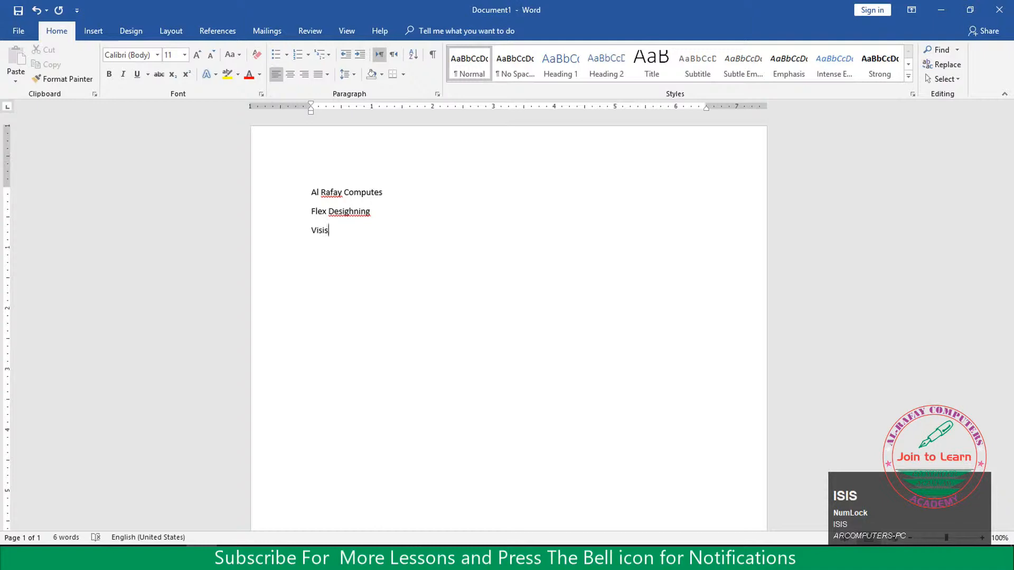
pyautogui.press('BackSpace')
pyautogui.write('ting Cards')
pyautogui.press('Return')
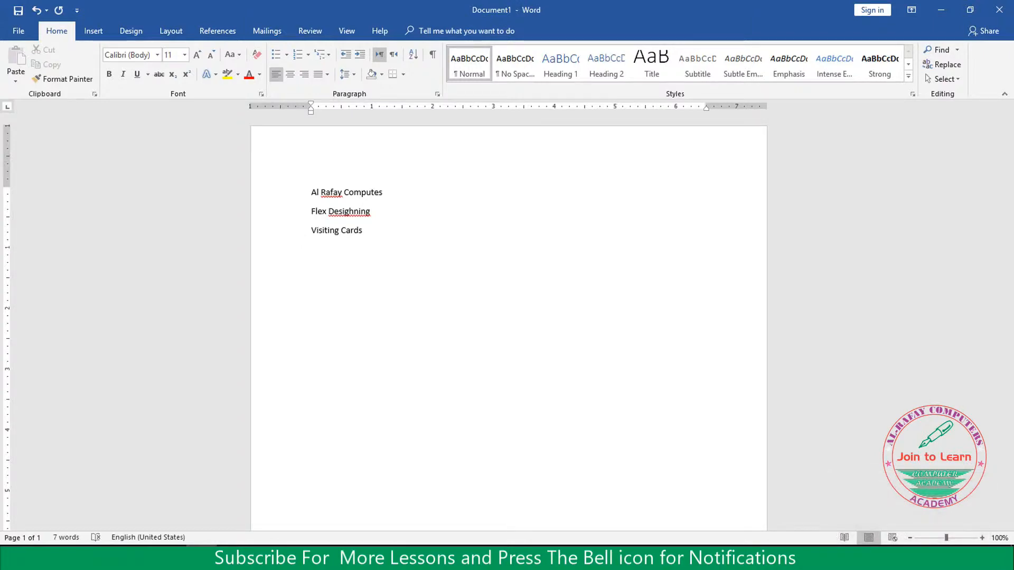
pyautogui.write('Wedding Cards')
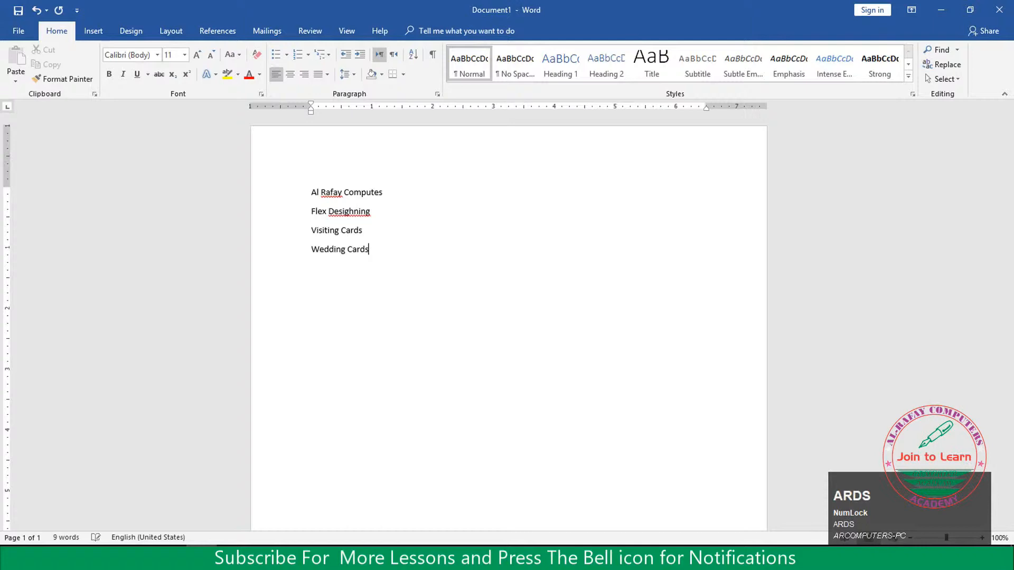
pyautogui.press('Return')
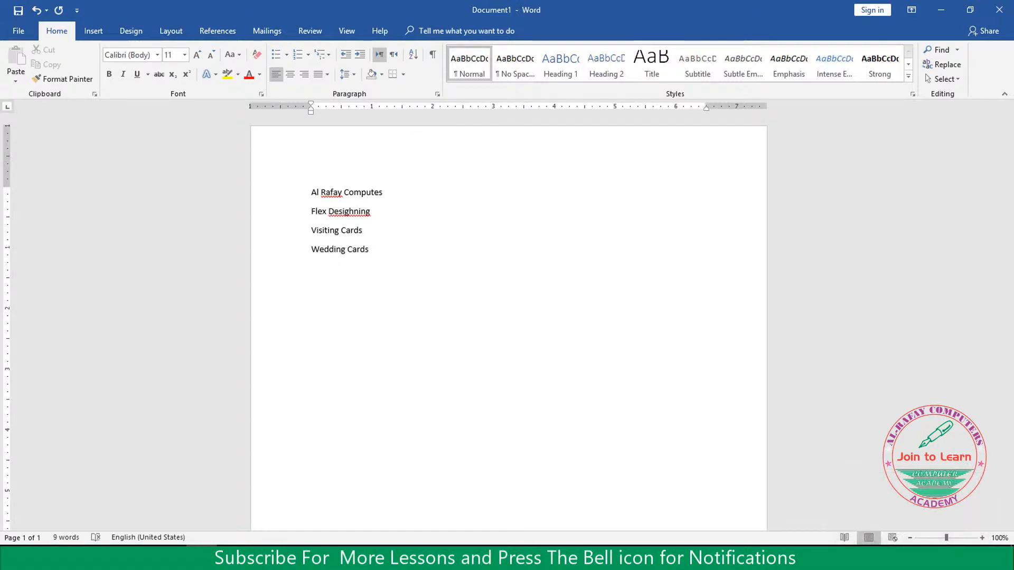
pyautogui.write('Computers Short Courses')
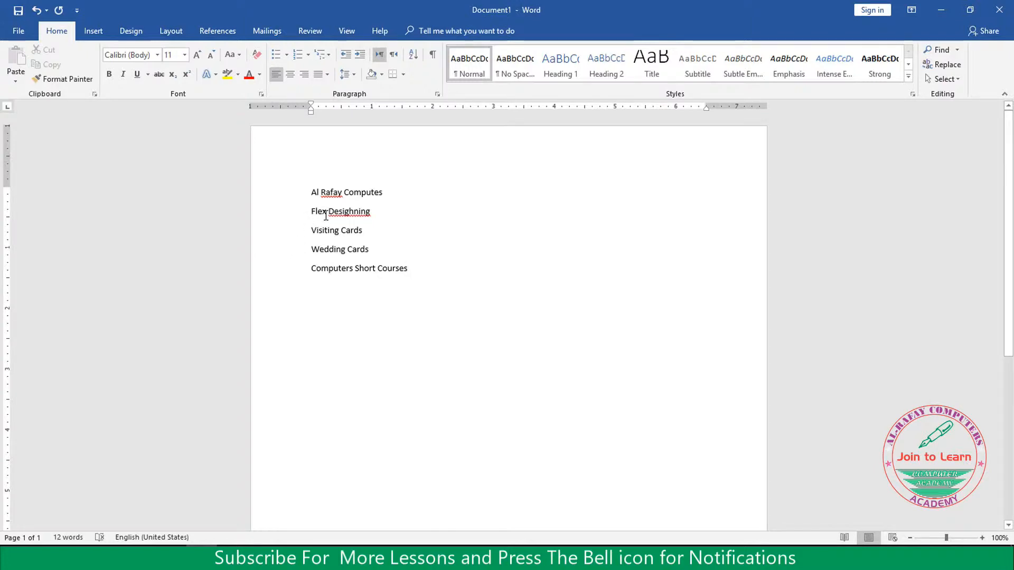
# - Format the four lines under the heading as a bulleted list with arrow bullets
pyautogui.moveTo(414, 271); pyautogui.dragTo(311, 215)
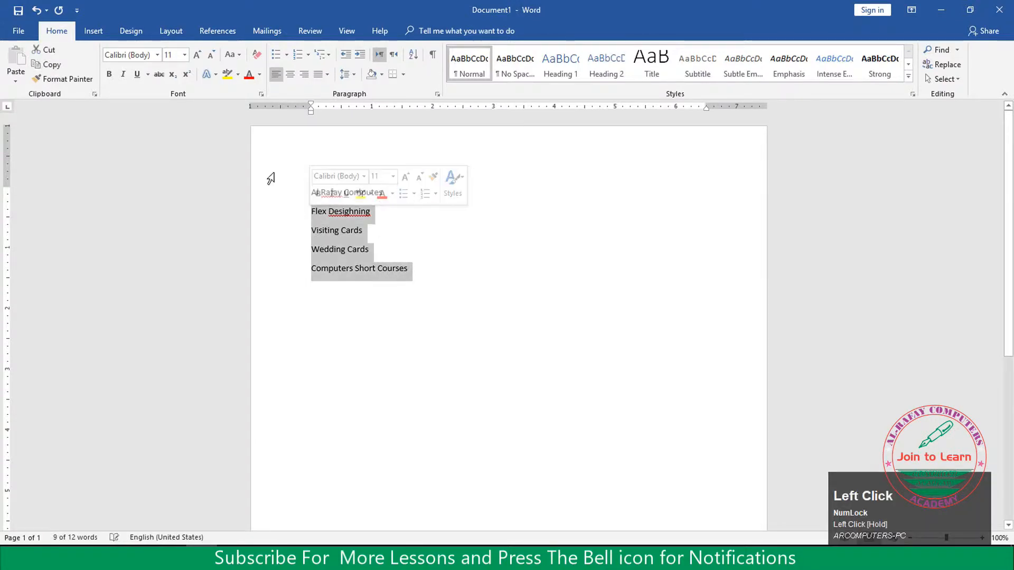
pyautogui.click(287, 58)
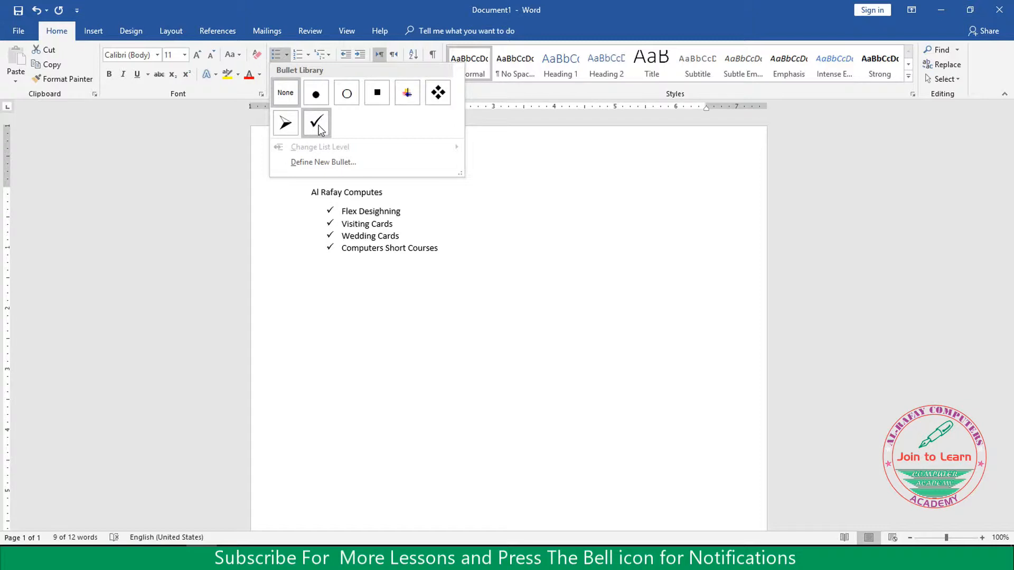
pyautogui.click(292, 124)
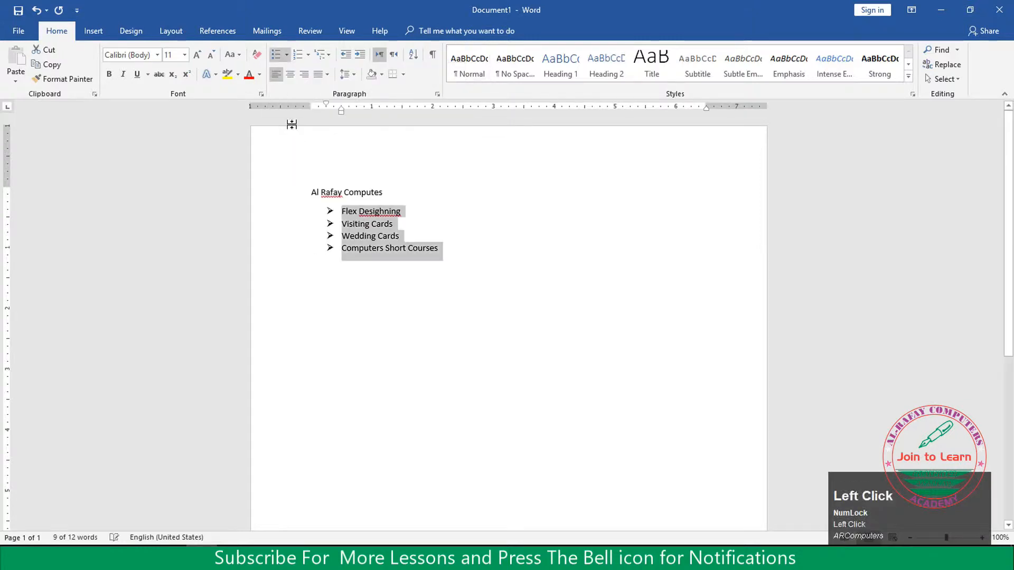
pyautogui.click(452, 251)
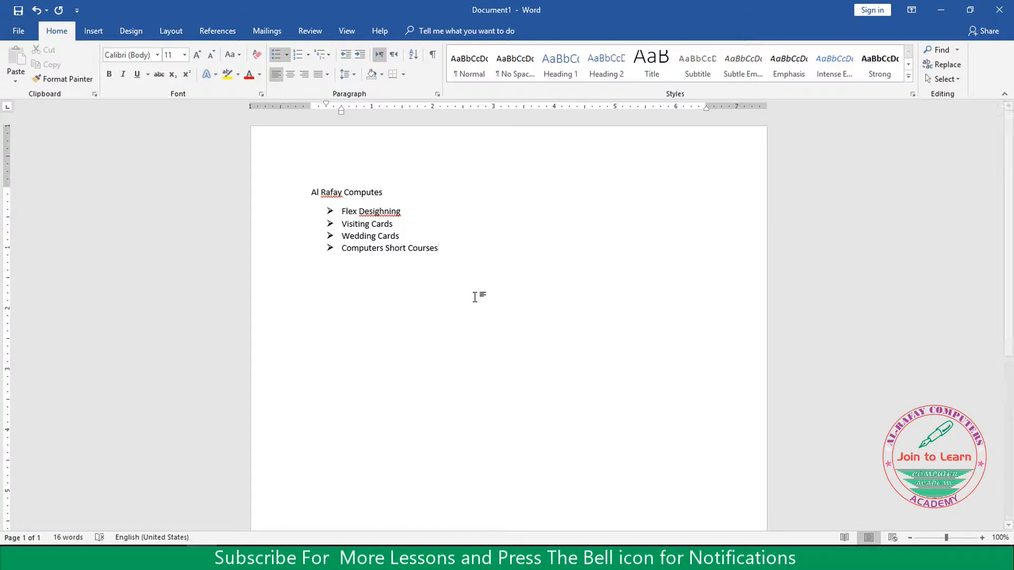
# - Remove the arrow bullets from the four list lines and delete those lines
pyautogui.moveTo(438, 251); pyautogui.dragTo(329, 210)
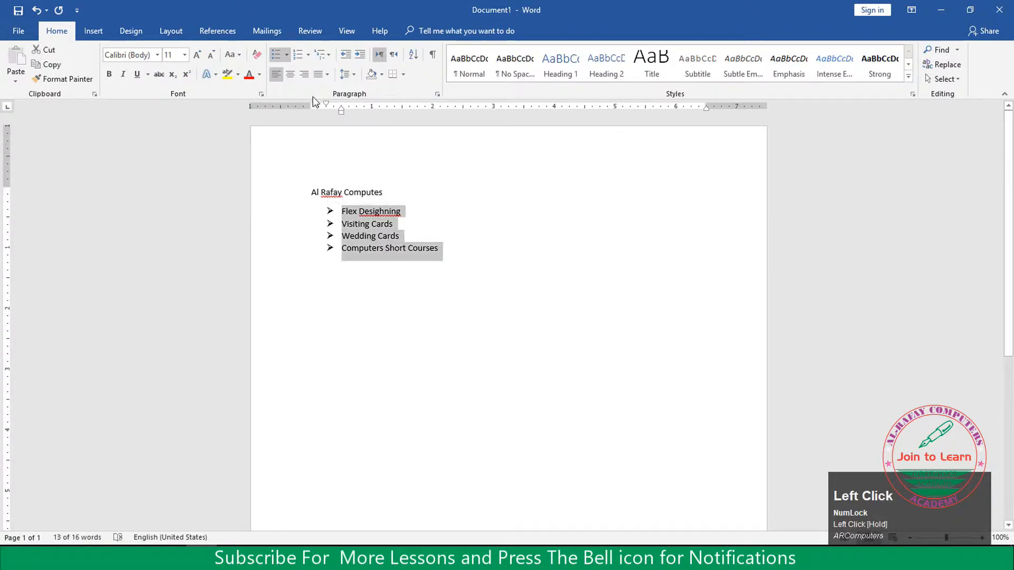
pyautogui.click(285, 55)
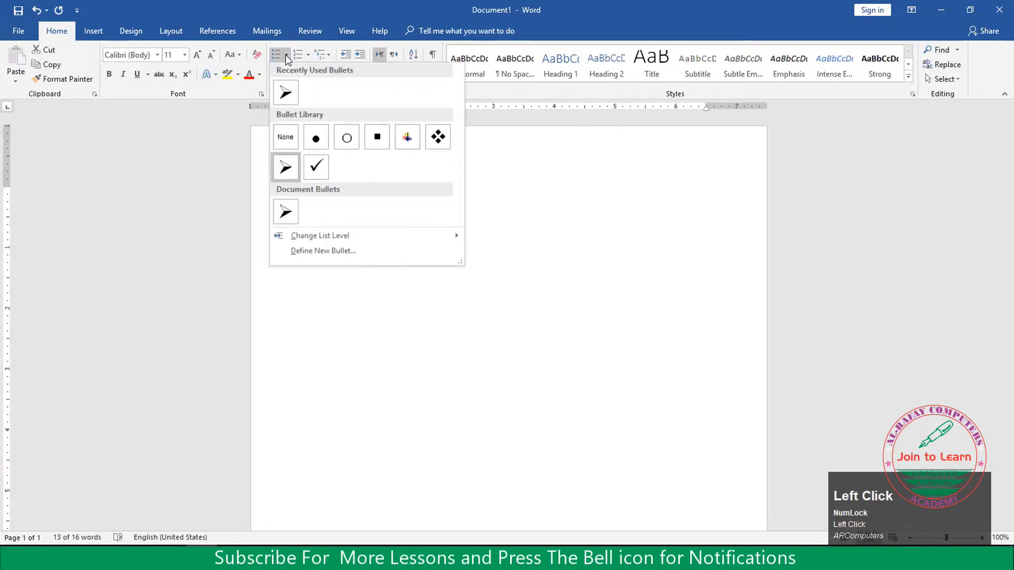
pyautogui.click(285, 138)
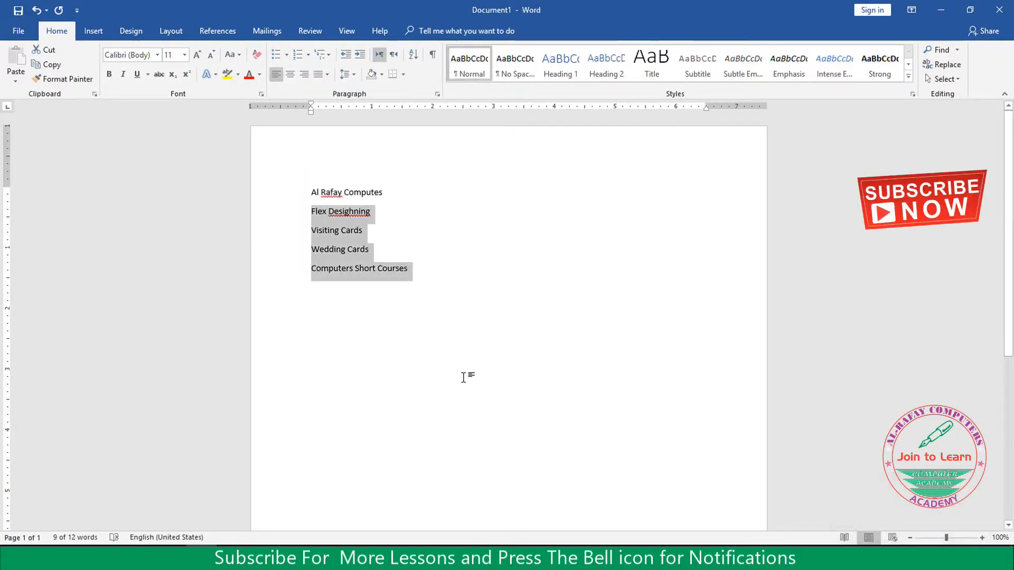
pyautogui.press('BackSpace')
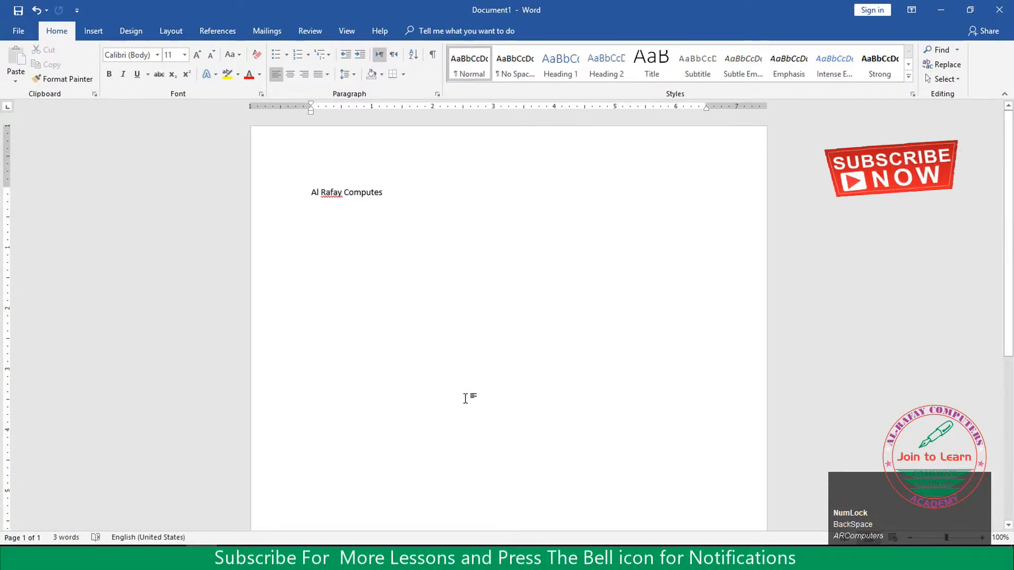
# - Apply a check mark bullet to the empty line under the heading
pyautogui.click(286, 54)
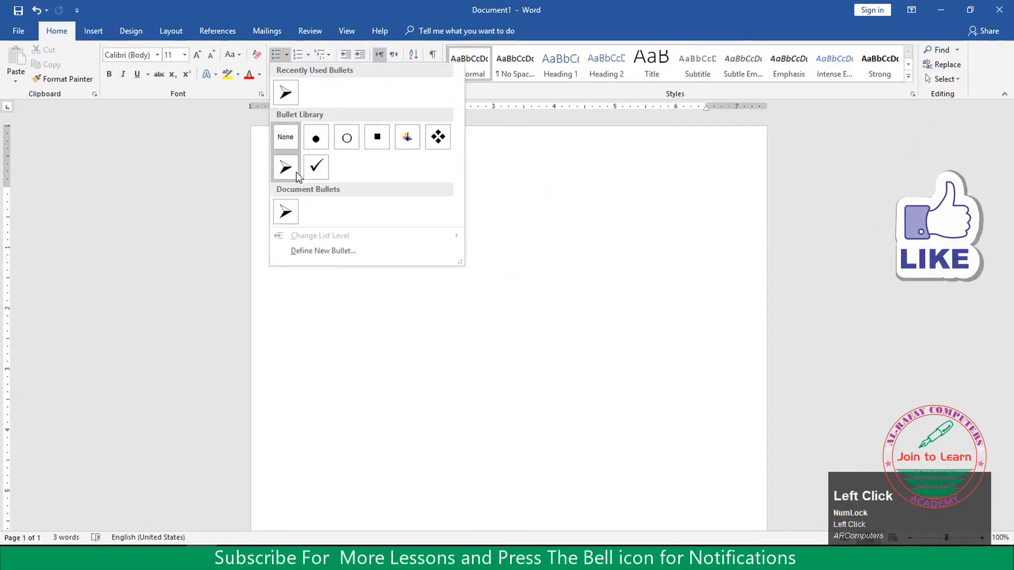
pyautogui.click(316, 170)
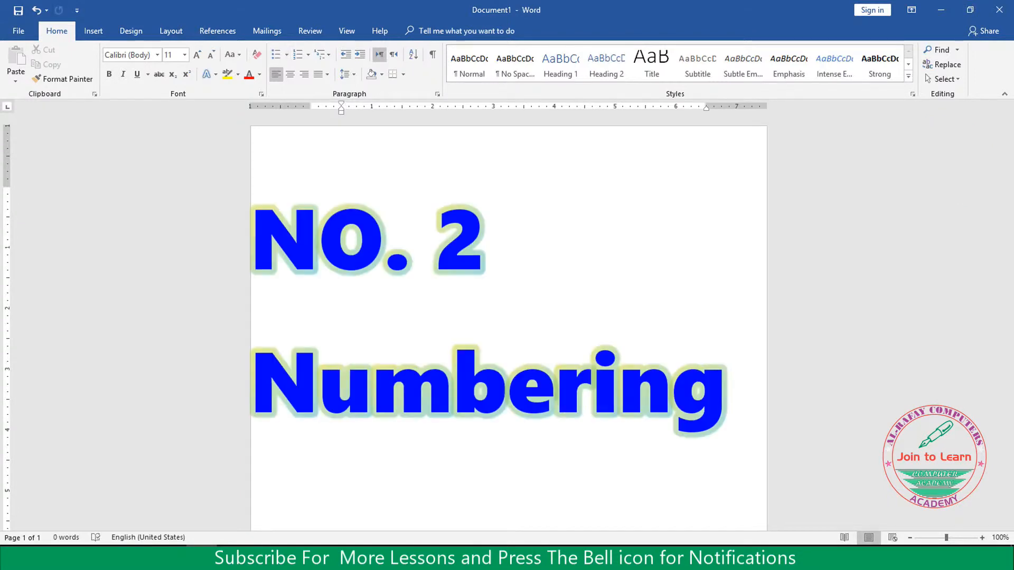
# - Write the heading "Pakistan" and start a numbered list in the 1. 2. 3. format on the line below
pyautogui.write('Pakistan')
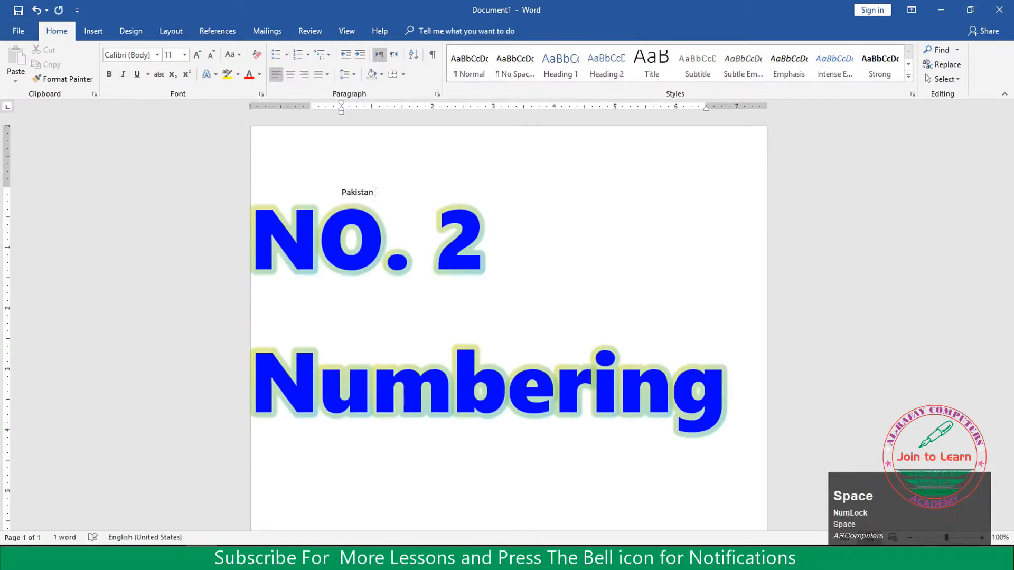
pyautogui.press('Return')
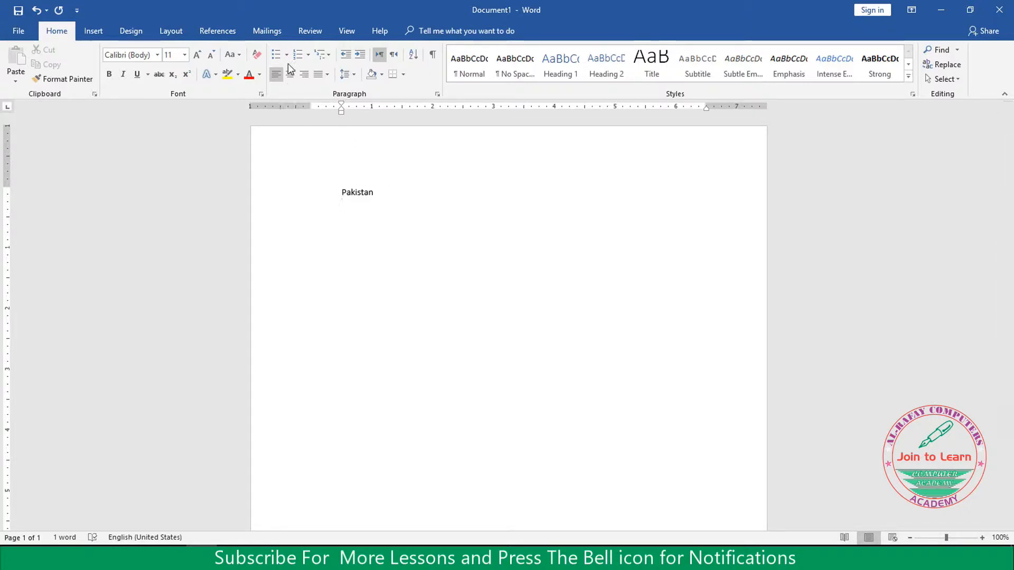
pyautogui.press('ctrl')
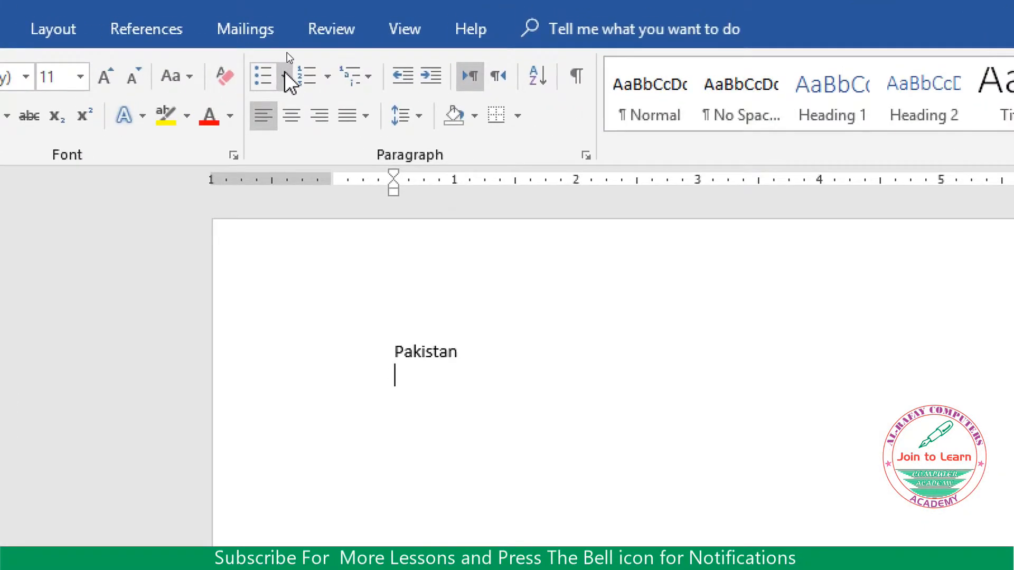
pyautogui.click(284, 77)
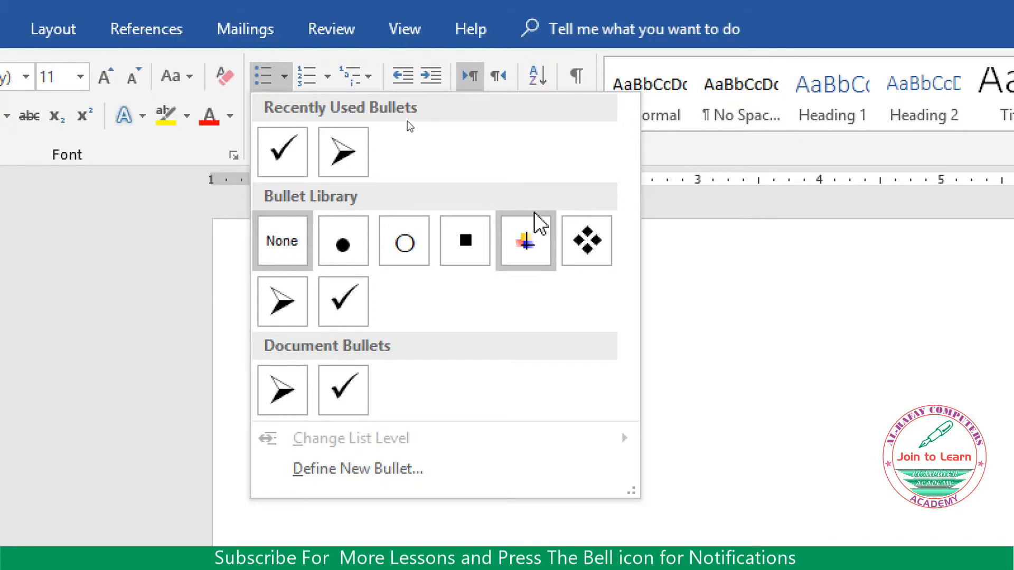
pyautogui.click(328, 77)
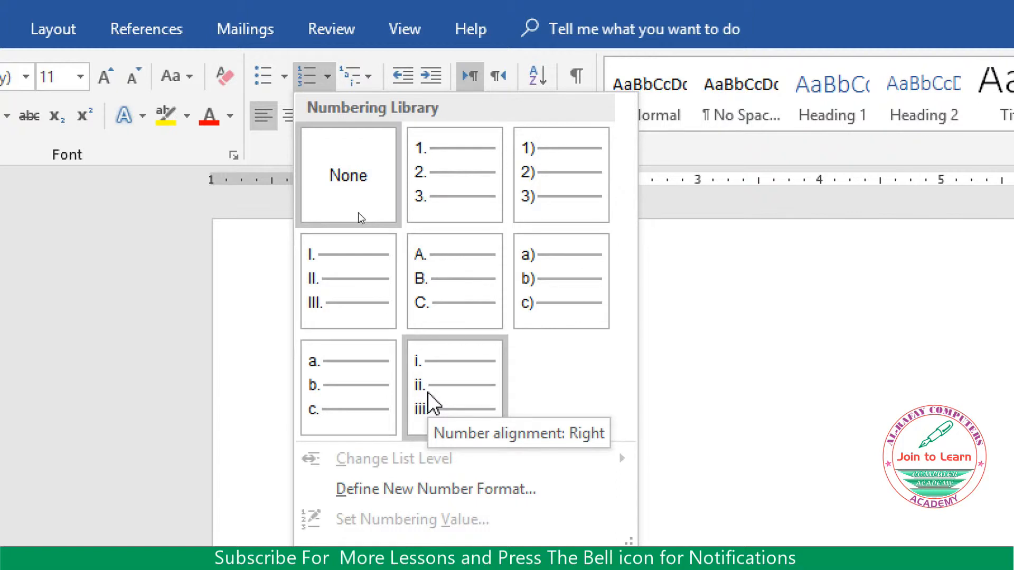
pyautogui.click(448, 164)
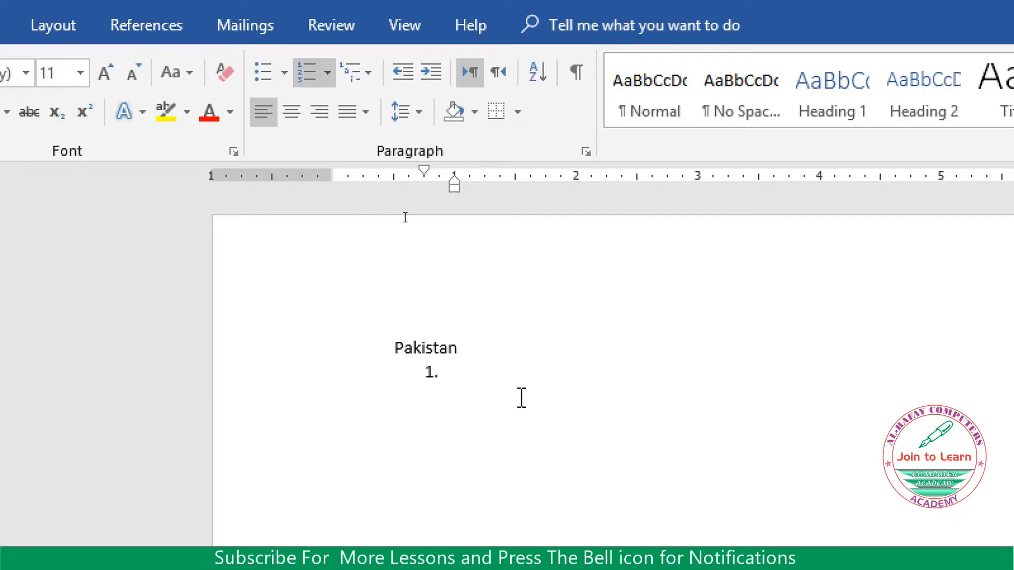
# - Enter "Punjab", "Sindh", "Balochistan" and "KPK" as the four items of the numbered list
pyautogui.write('Punjab')
pyautogui.press('Return')
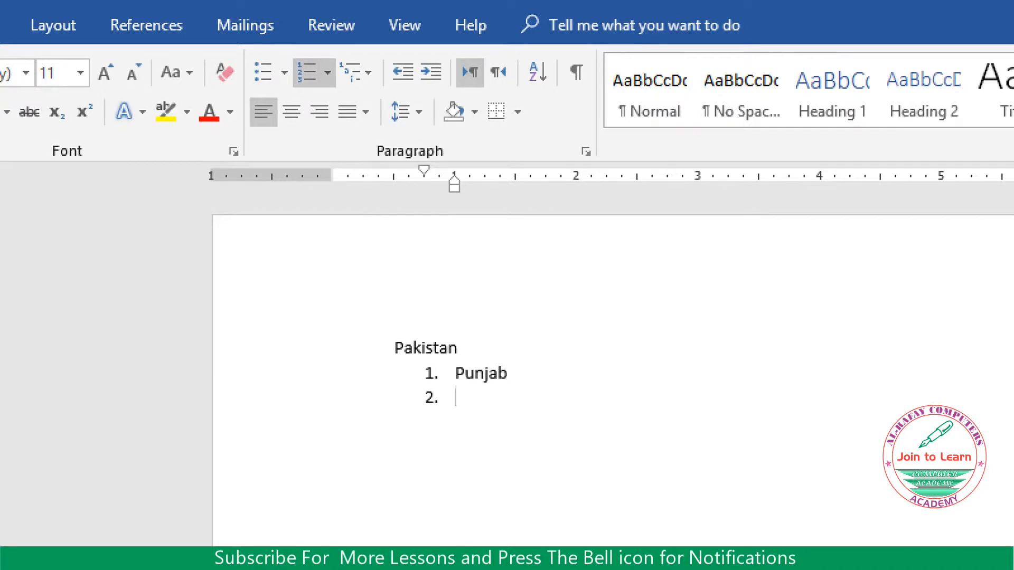
pyautogui.write('Sindh')
pyautogui.press('Return')
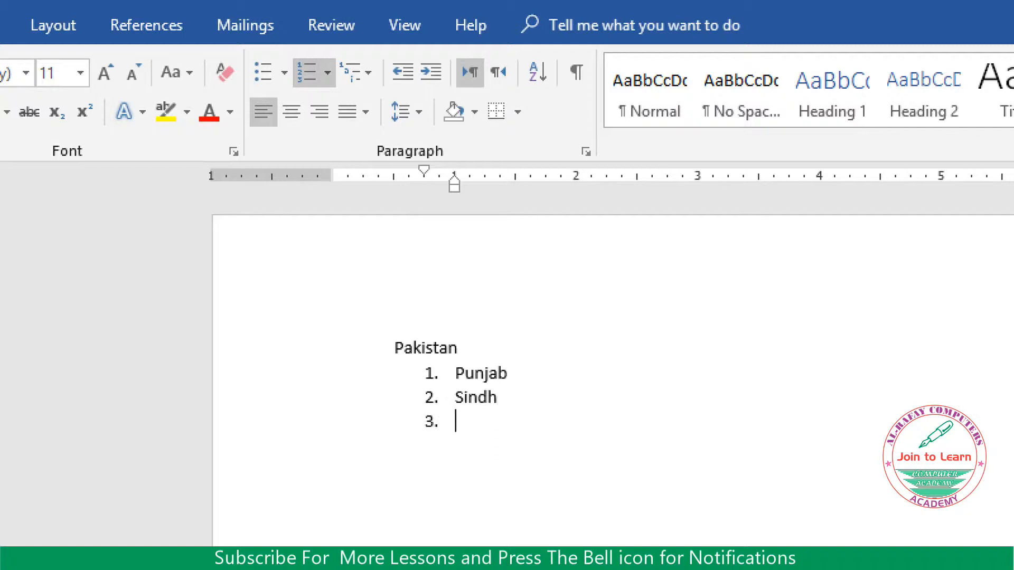
pyautogui.write('Balochistan')
pyautogui.press('Return')
pyautogui.write('KPK')
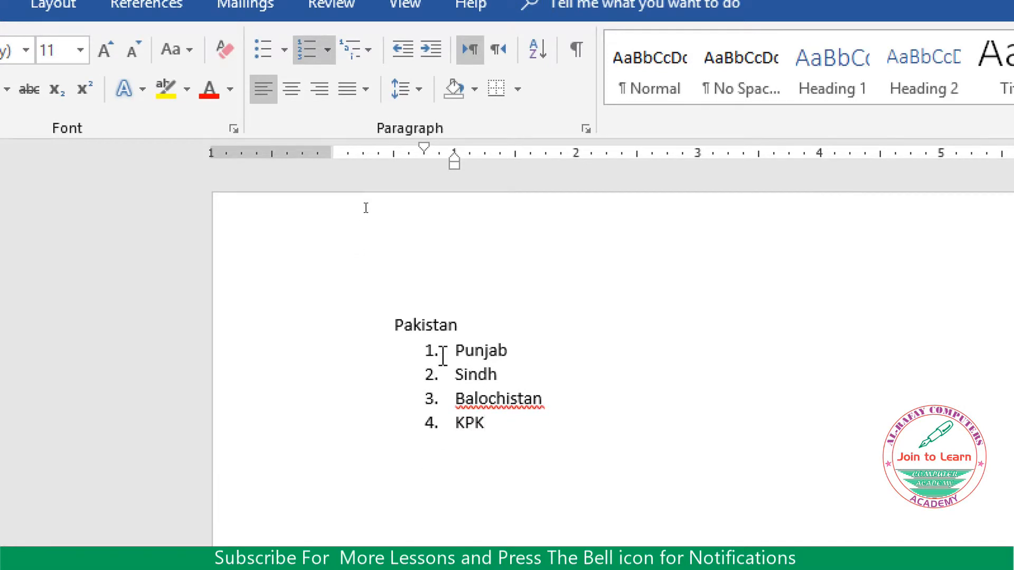
pyautogui.hotkey('ctrl', '4')
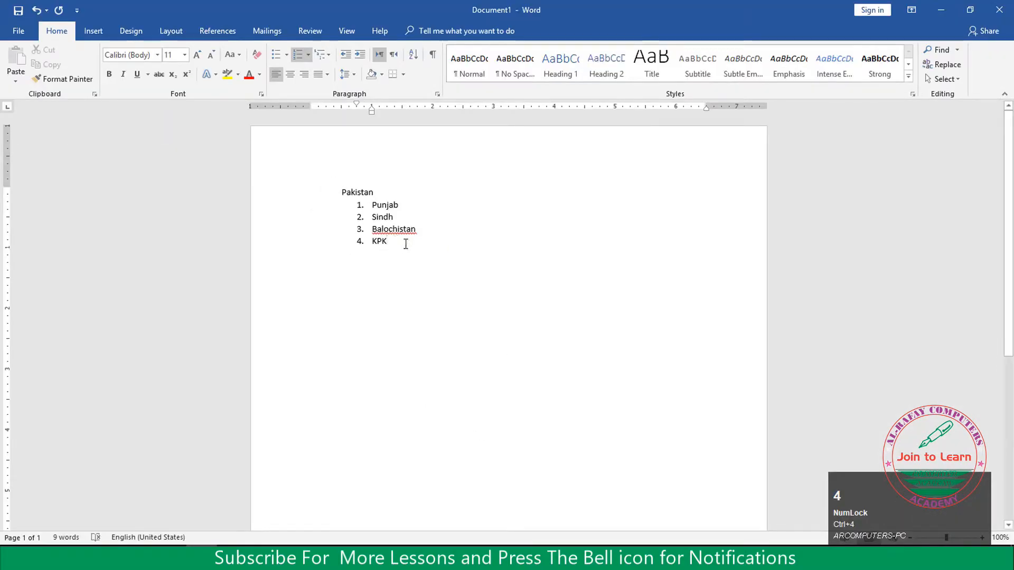
# - Add a line after "KPK" and set its numbering to None to end the list
pyautogui.press('Return')
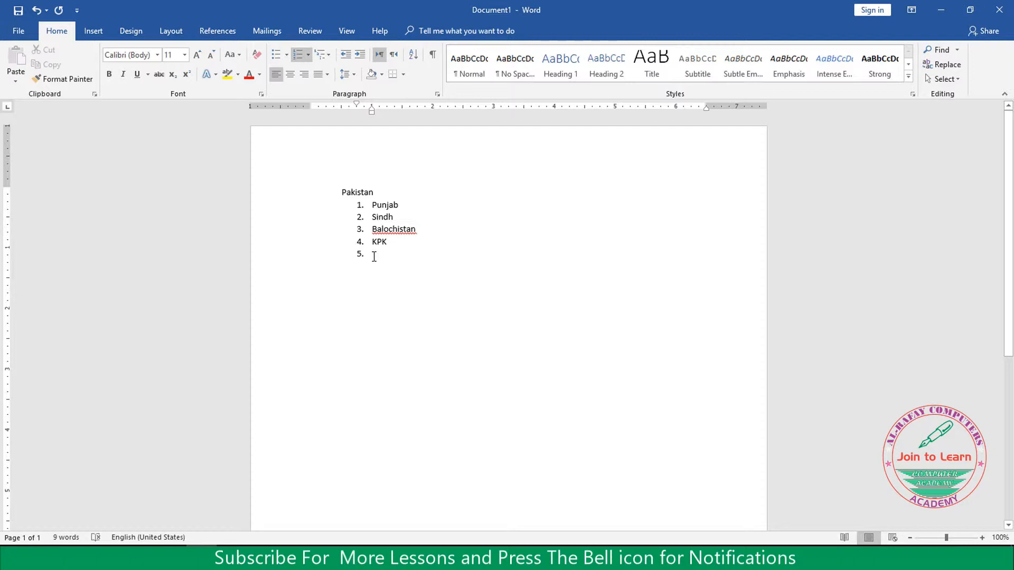
pyautogui.click(308, 55)
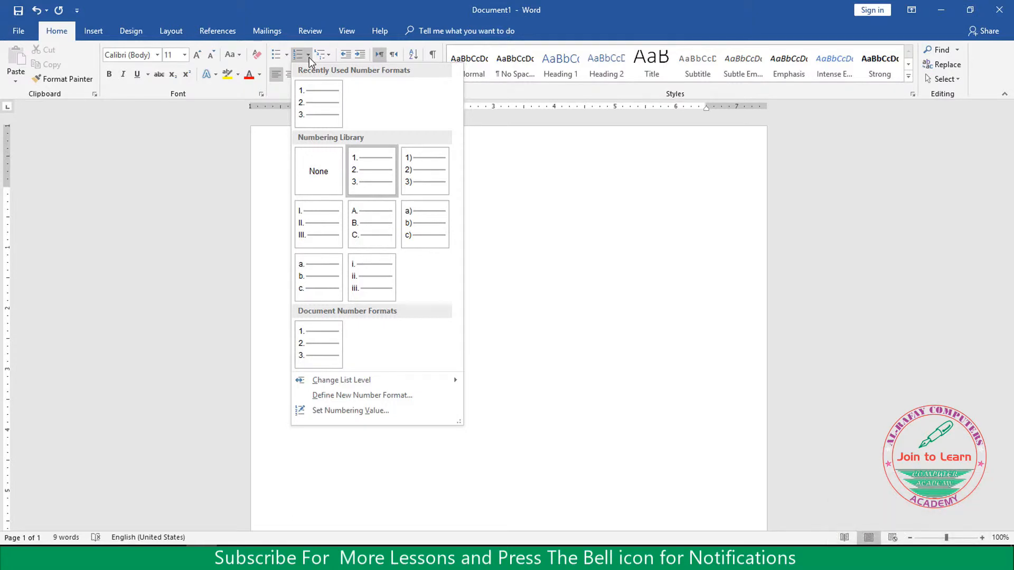
pyautogui.click(319, 174)
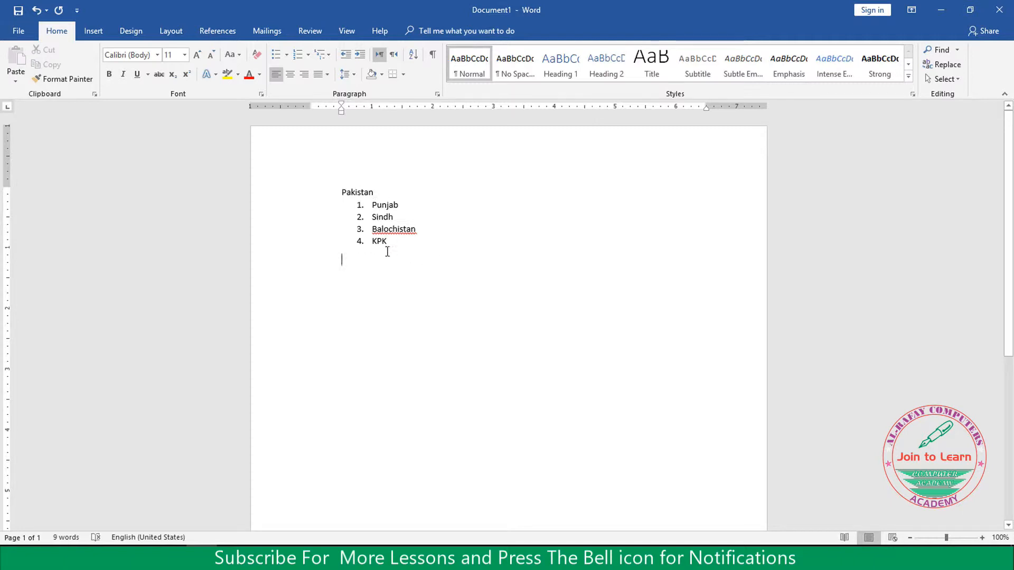
# - Remove the numbering from the four list items "Punjab" through "KPK" by setting their number format to None
pyautogui.moveTo(354, 263); pyautogui.dragTo(337, 194)
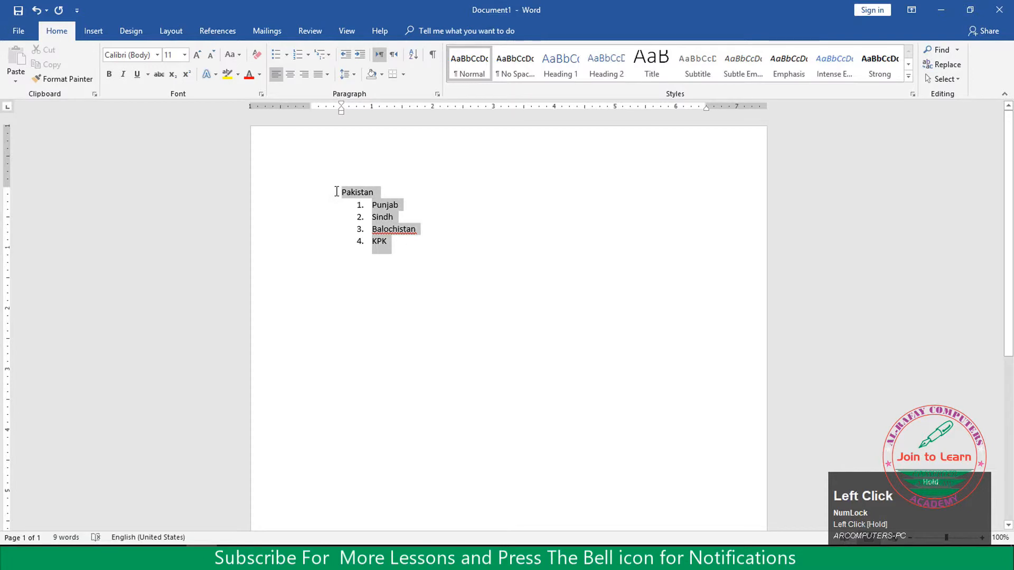
pyautogui.click(402, 219)
pyautogui.moveTo(391, 246); pyautogui.dragTo(372, 203)
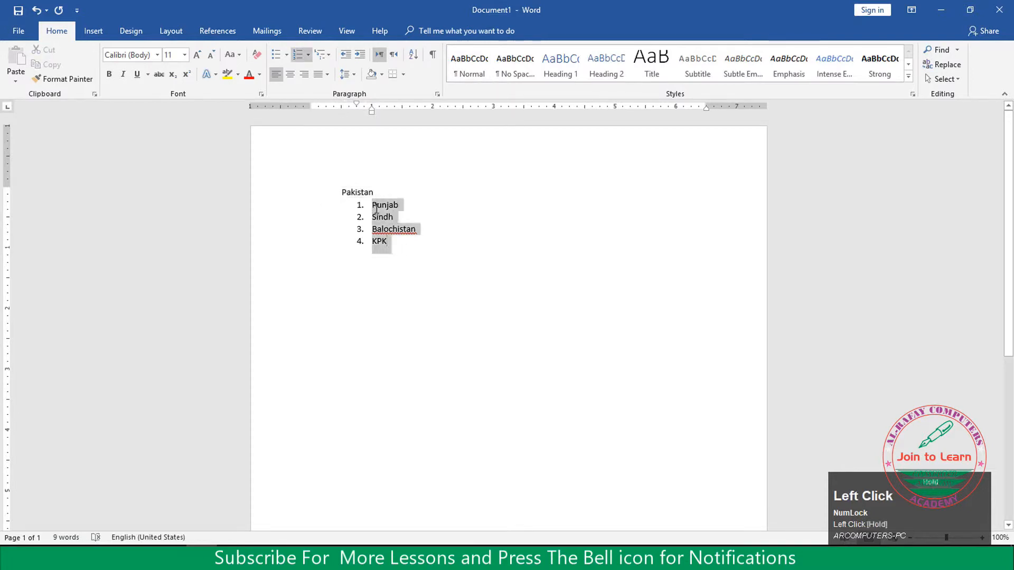
pyautogui.click(309, 54)
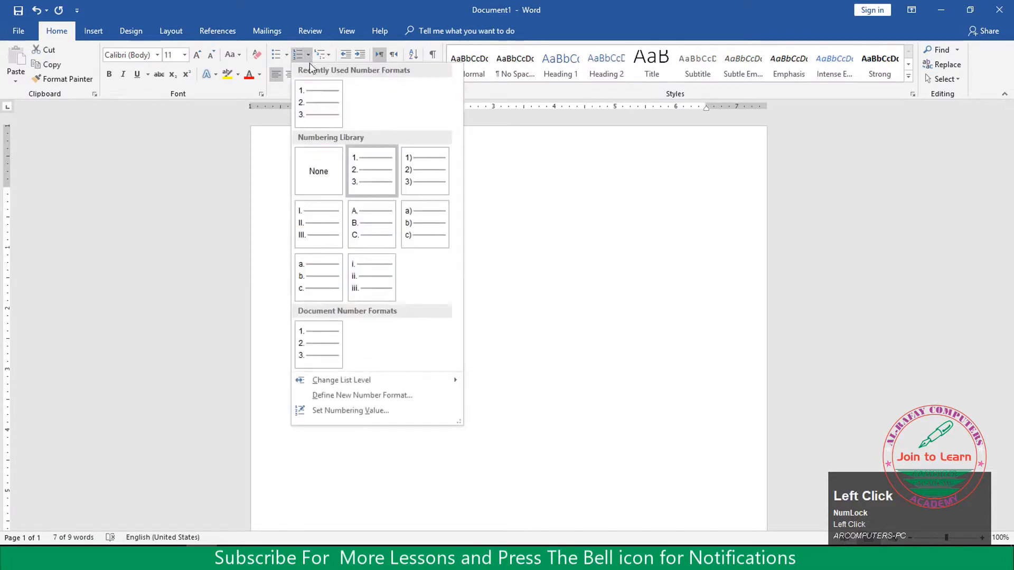
pyautogui.click(319, 170)
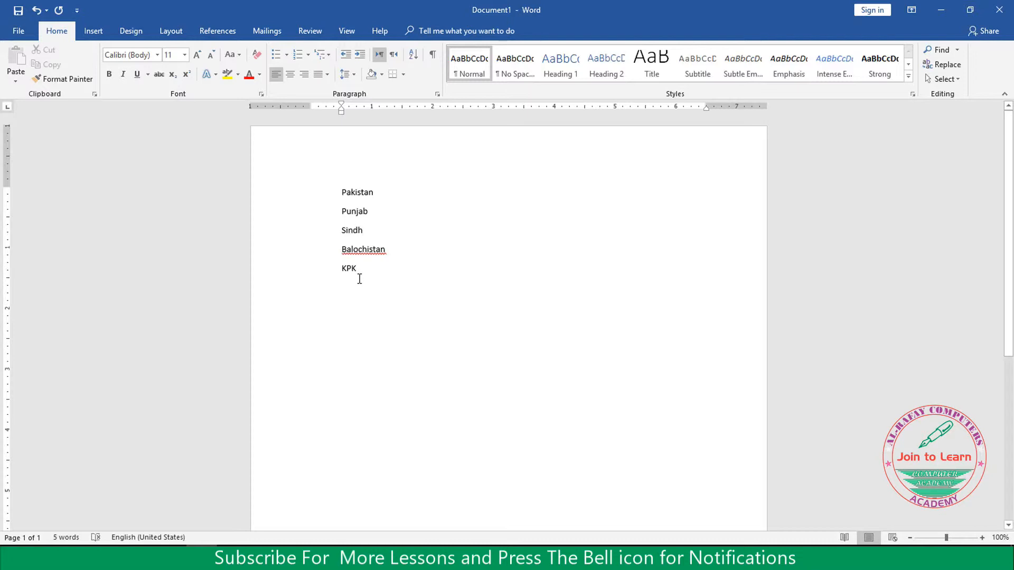
# - Enlarge the text of all five lines, "Pakistan" through "KPK", to font size 17
pyautogui.moveTo(359, 279); pyautogui.dragTo(347, 199)
pyautogui.hotkey('ctrl', ']')
pyautogui.hotkey('ctrl', ']')
pyautogui.hotkey('ctrl', ']')
pyautogui.hotkey('ctrl', ']')
pyautogui.hotkey('ctrl', ']')
pyautogui.hotkey('ctrl', ']')
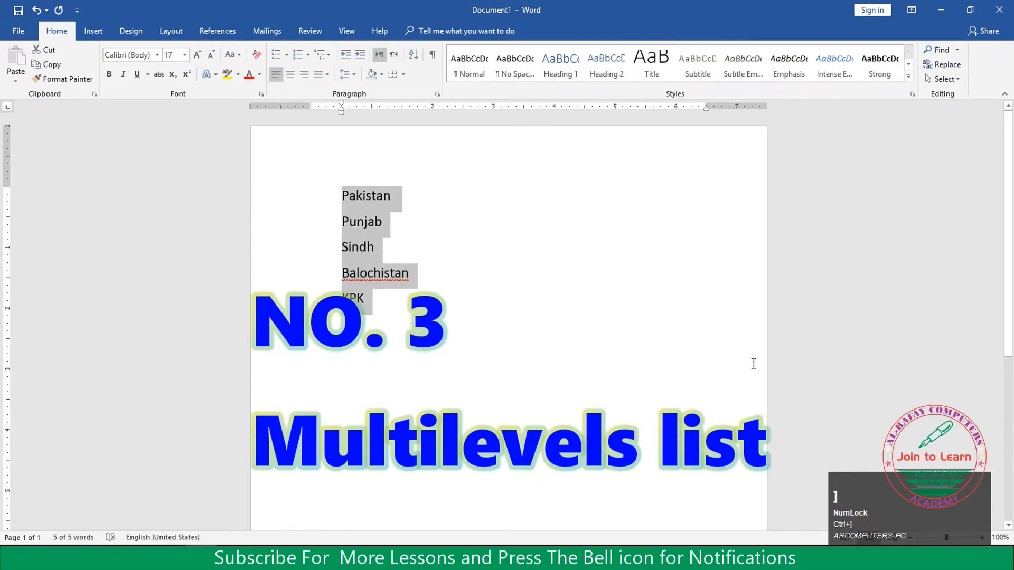
pyautogui.click(464, 323)
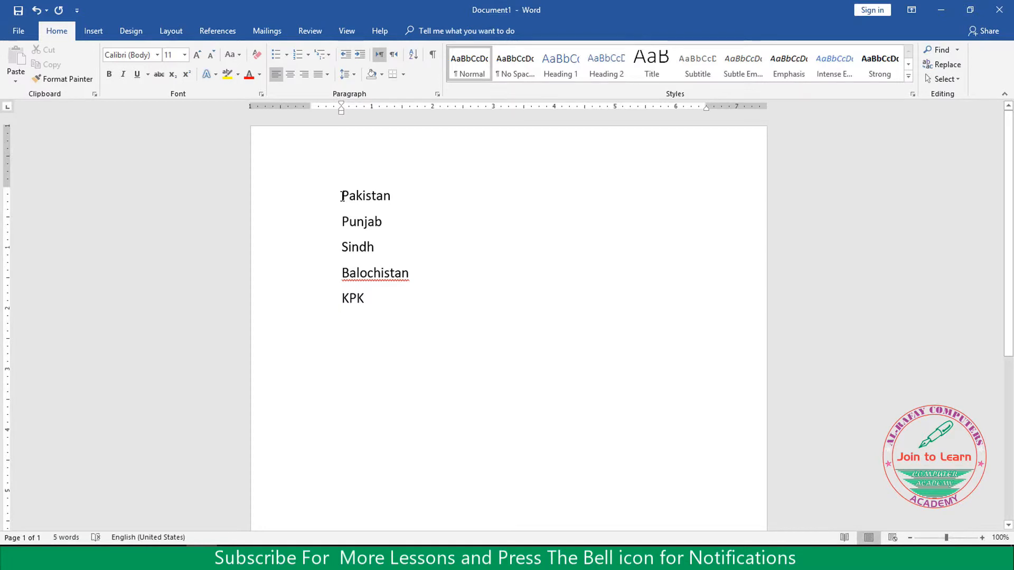
# - Replace the four province lines under "Pakistan" with "India", "China" and "Japan" on separate lines
pyautogui.moveTo(362, 315); pyautogui.dragTo(334, 243)
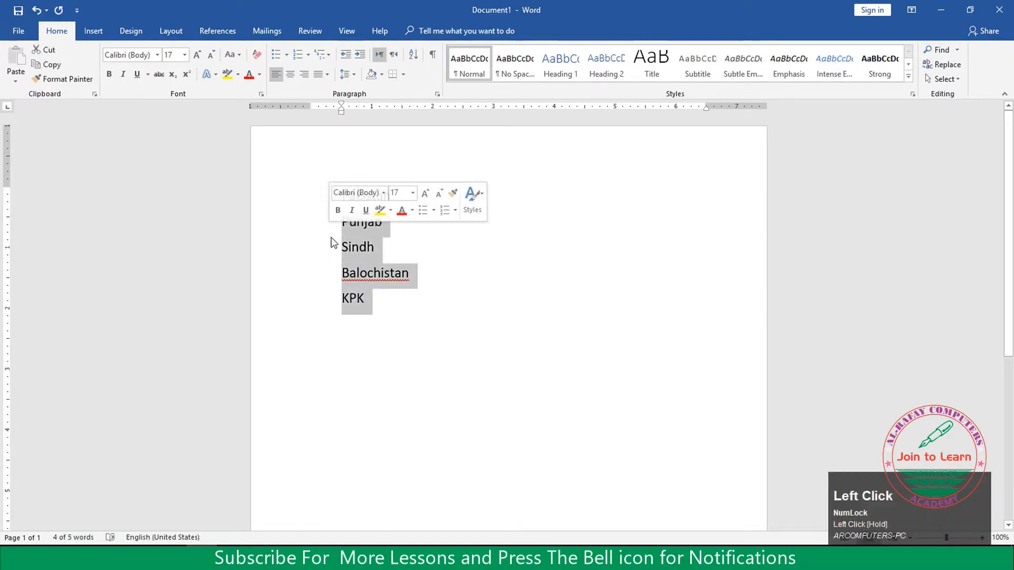
pyautogui.press('BackSpace')
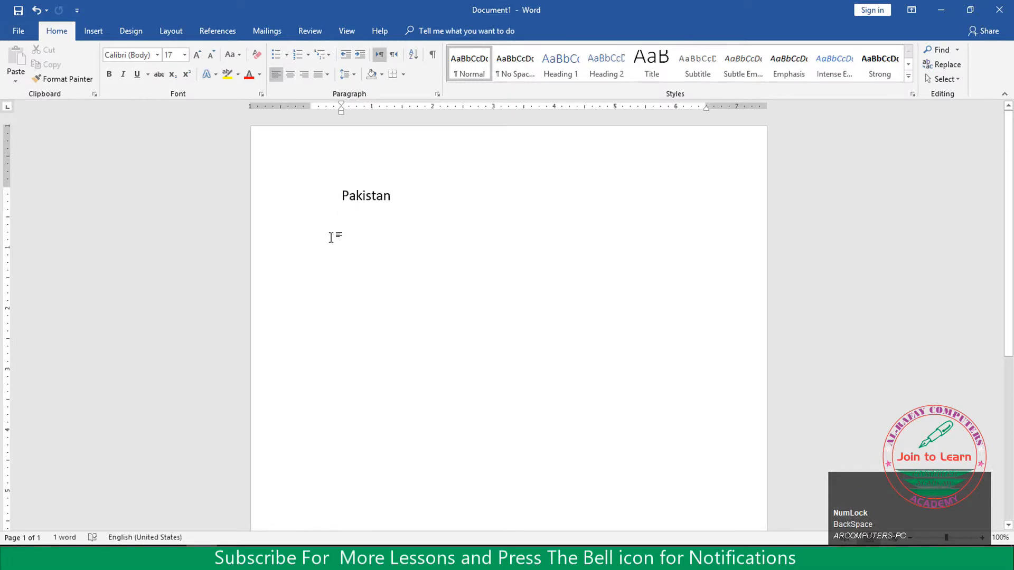
pyautogui.write('India')
pyautogui.press('Return')
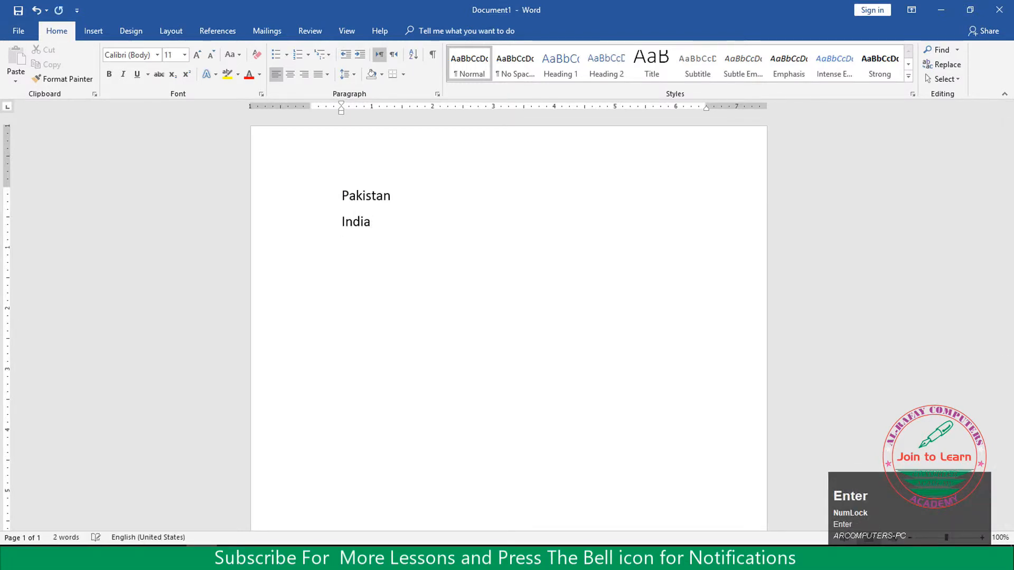
pyautogui.write('China')
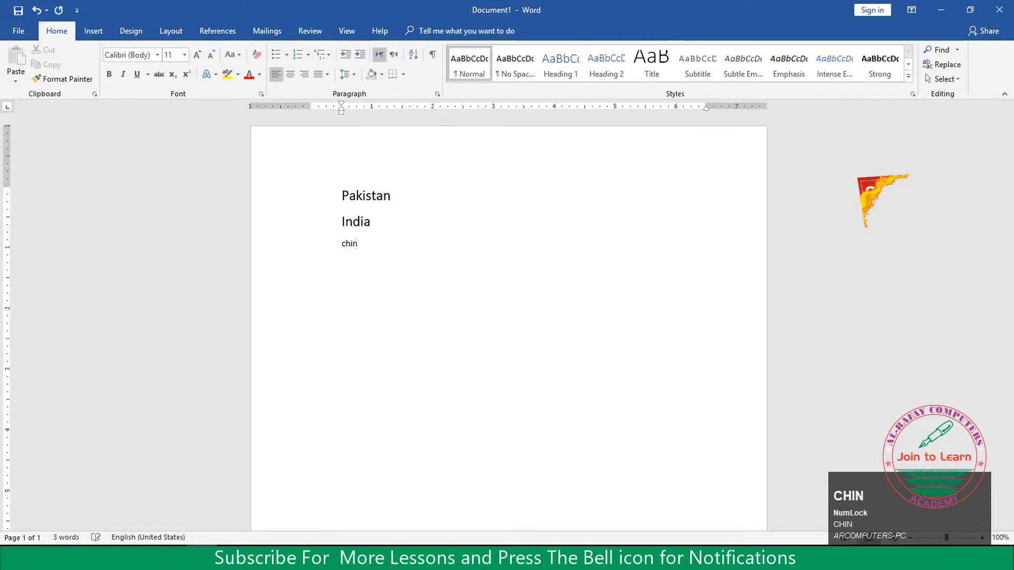
pyautogui.press('Return')
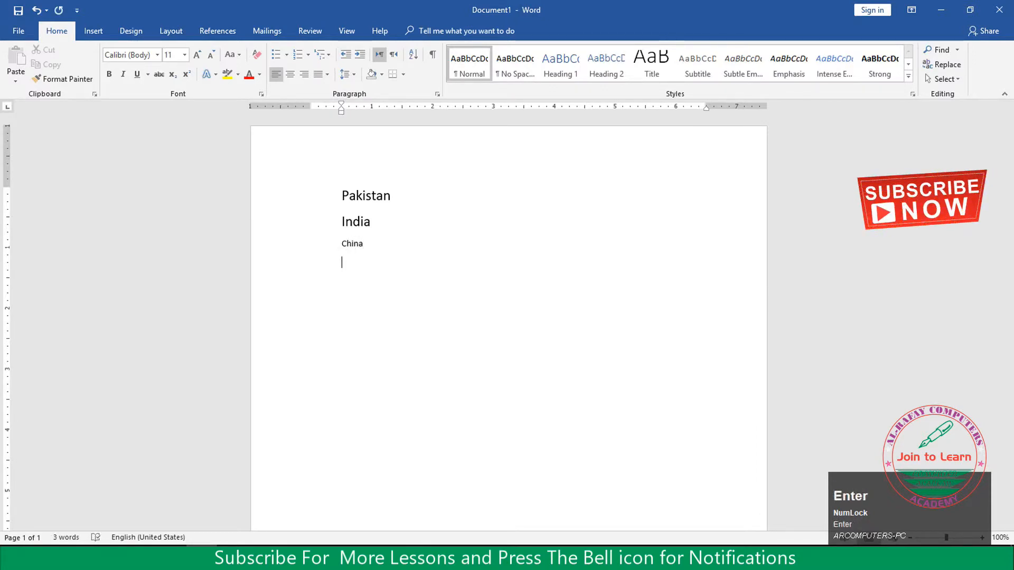
pyautogui.write('Japan')
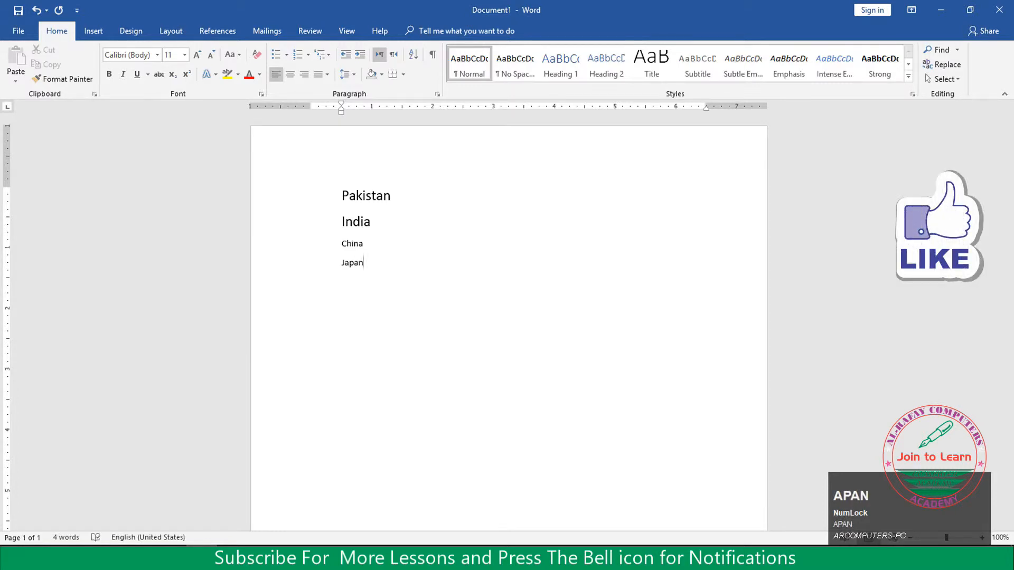
# - Set the font size of all four country names to 18
pyautogui.moveTo(368, 267); pyautogui.dragTo(327, 182)
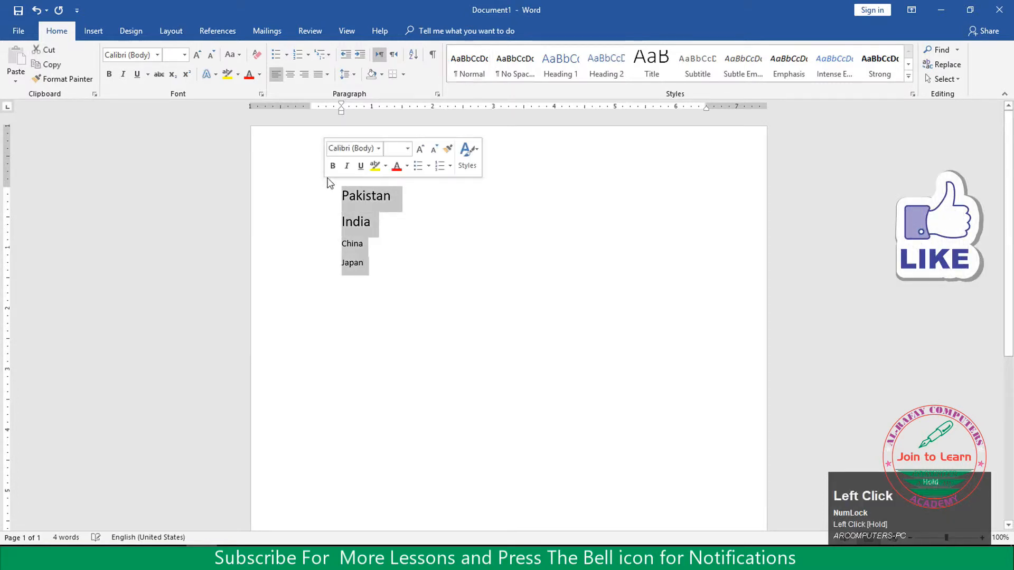
pyautogui.click(184, 55)
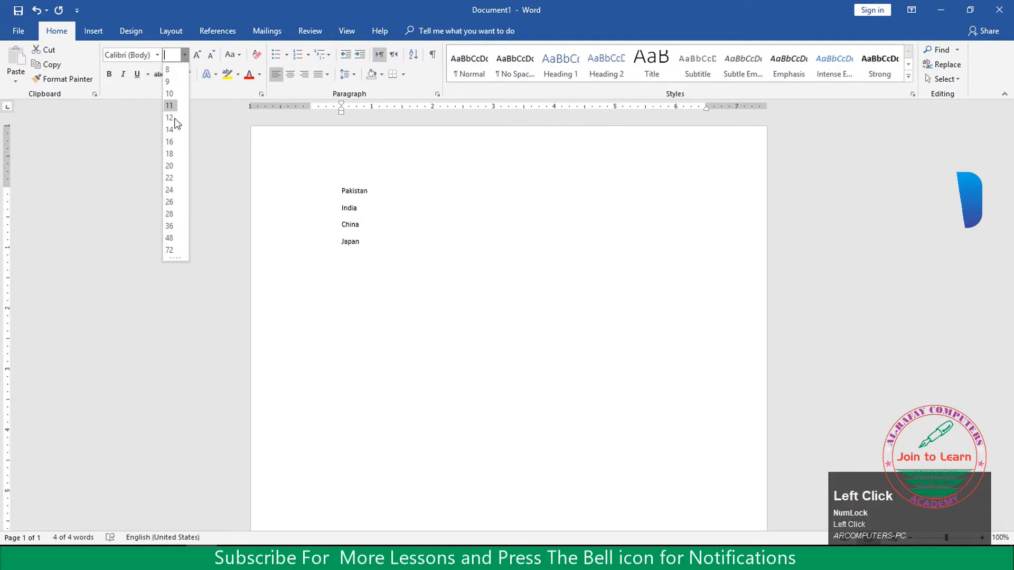
pyautogui.click(169, 154)
pyautogui.click(382, 275)
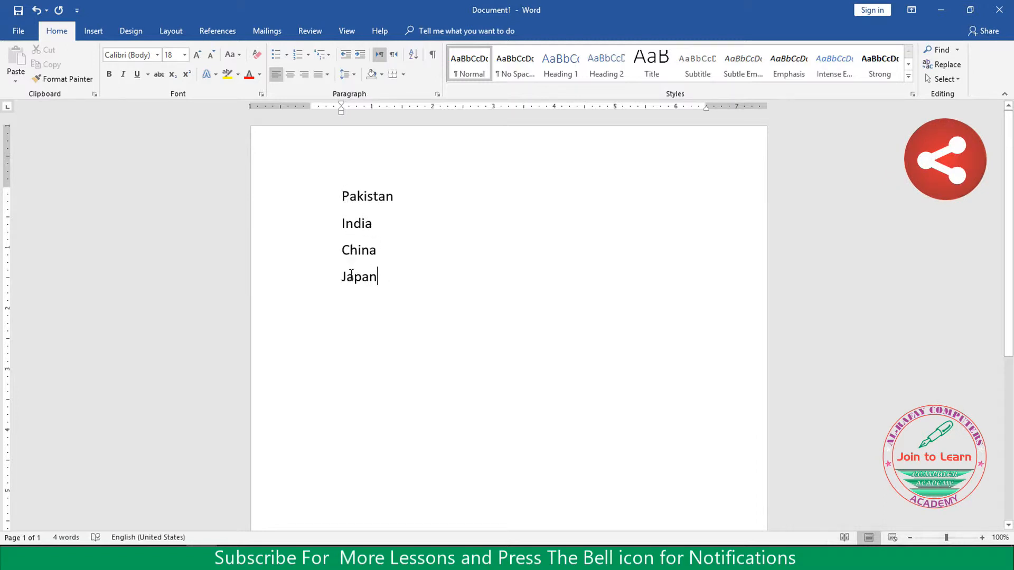
# - Insert the lines "Punjab", "Sindh" and "KPK" between "Pakistan" and "India", followed by a new empty line
pyautogui.click(393, 198)
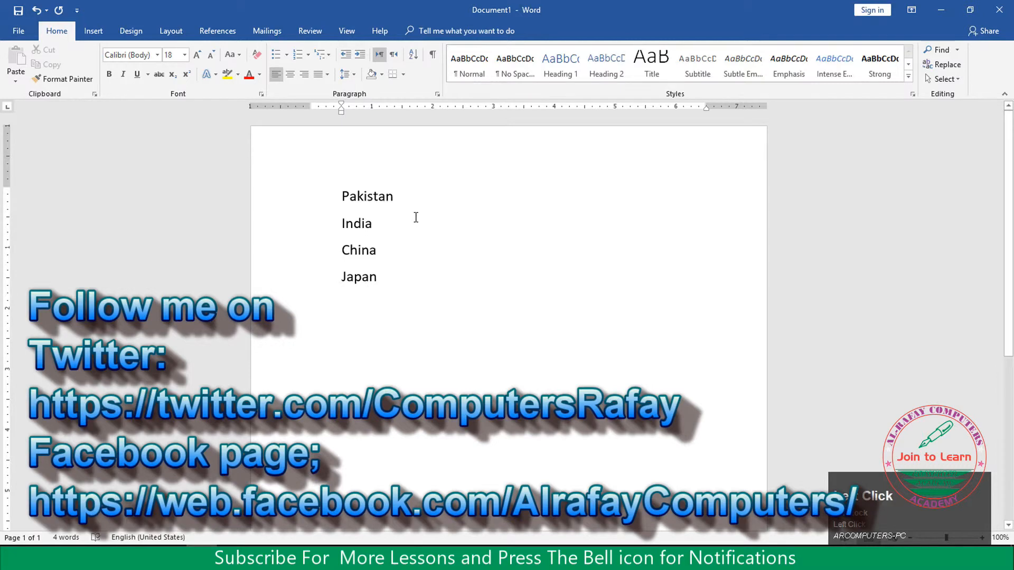
pyautogui.press('Return')
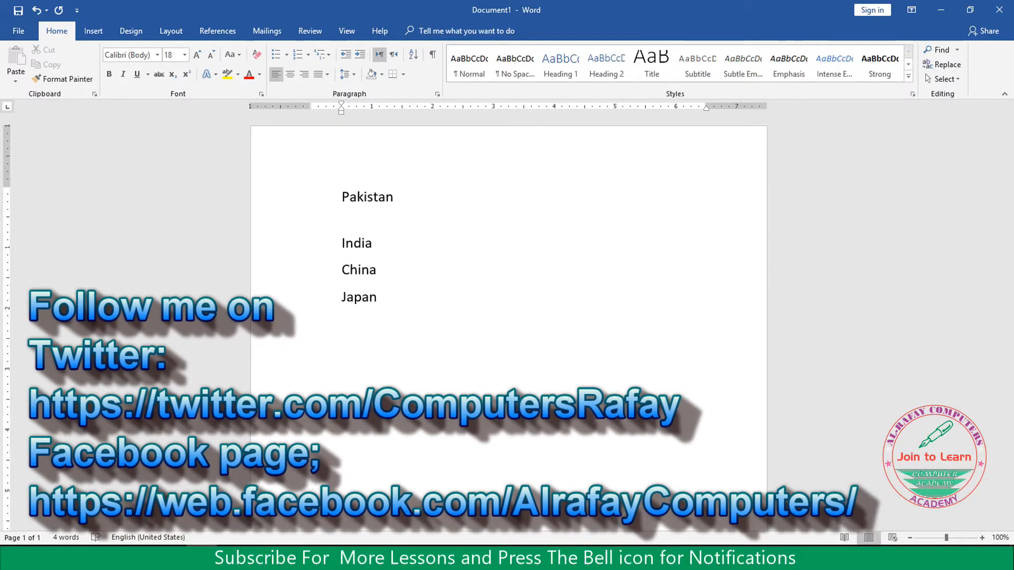
pyautogui.write('P')
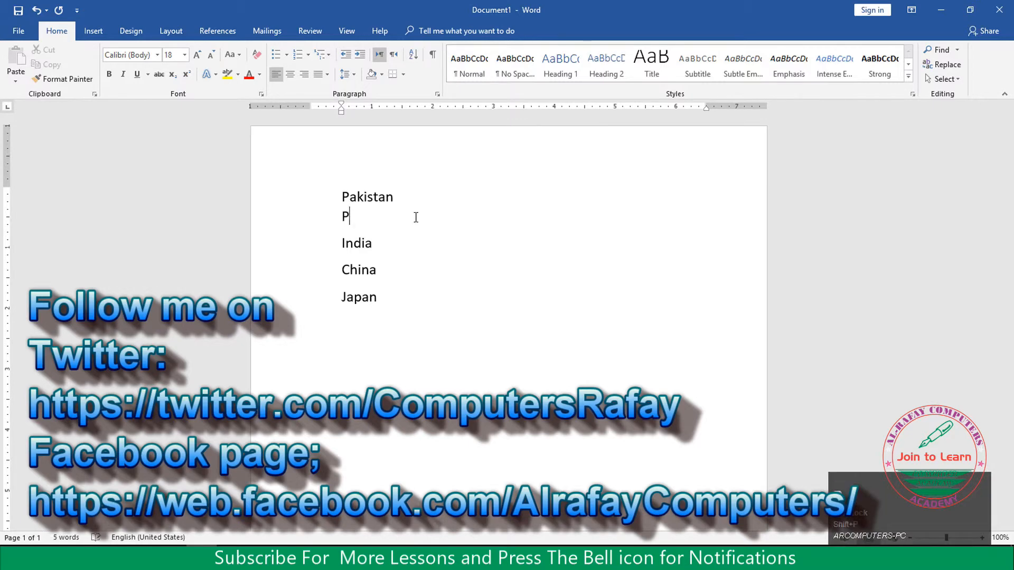
pyautogui.write('unjab')
pyautogui.press('Return')
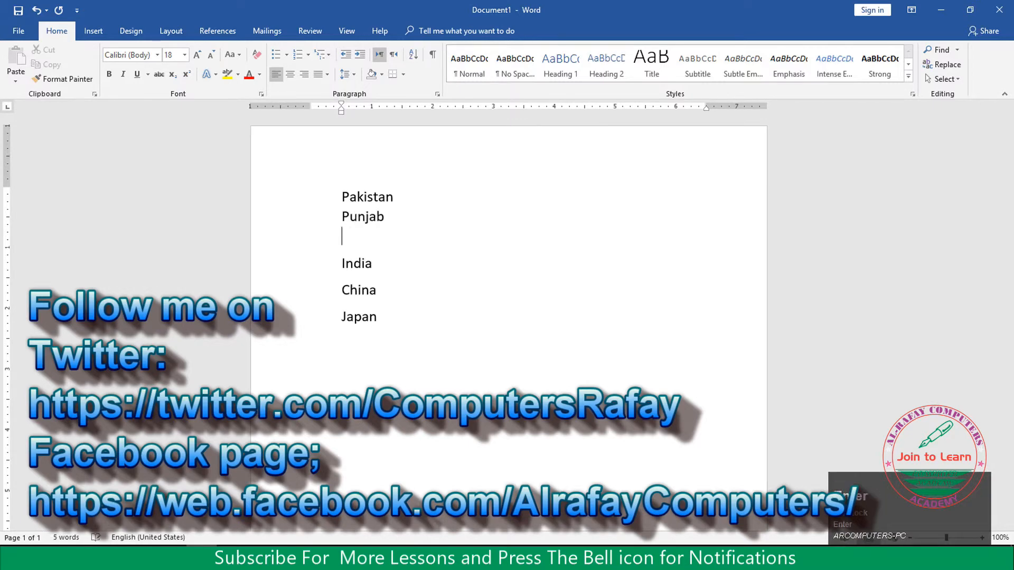
pyautogui.write('sindh')
pyautogui.press('Return')
pyautogui.write('KPK')
pyautogui.press('Return')
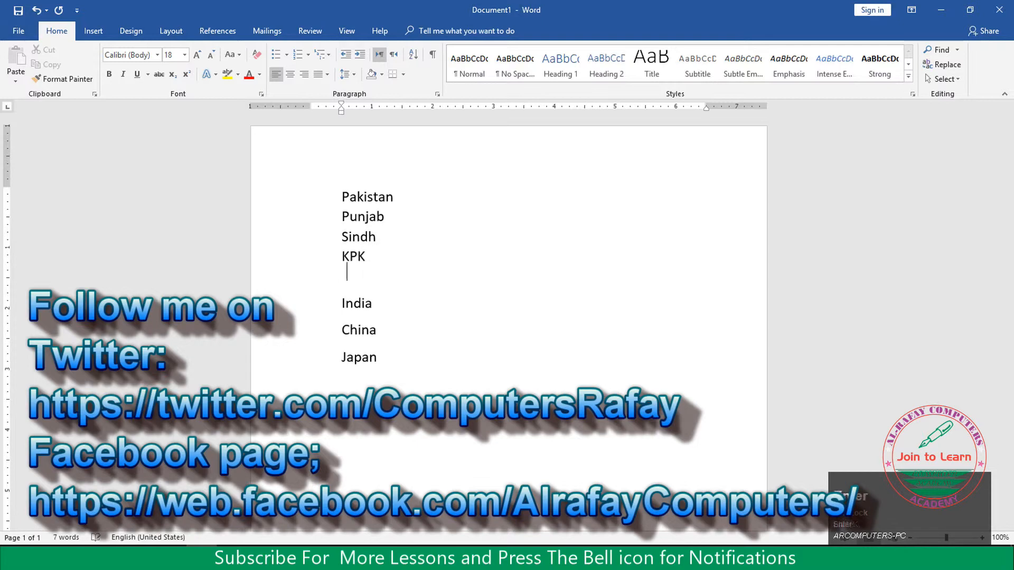